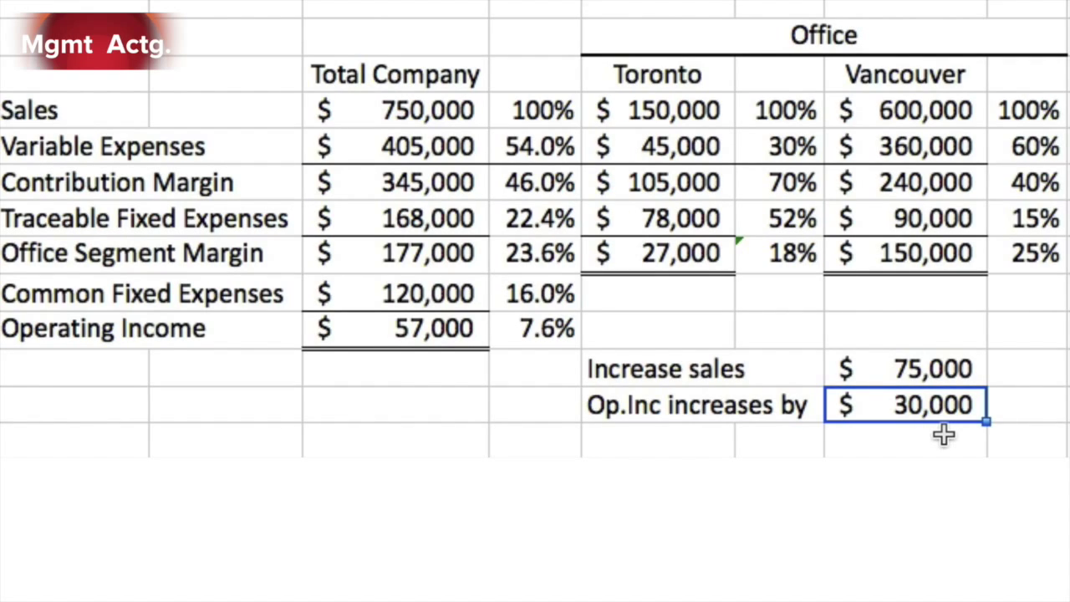
Inspect the formula behind Vancouver's operating income increase and the sales increase it refers to.
left_click(938, 377)
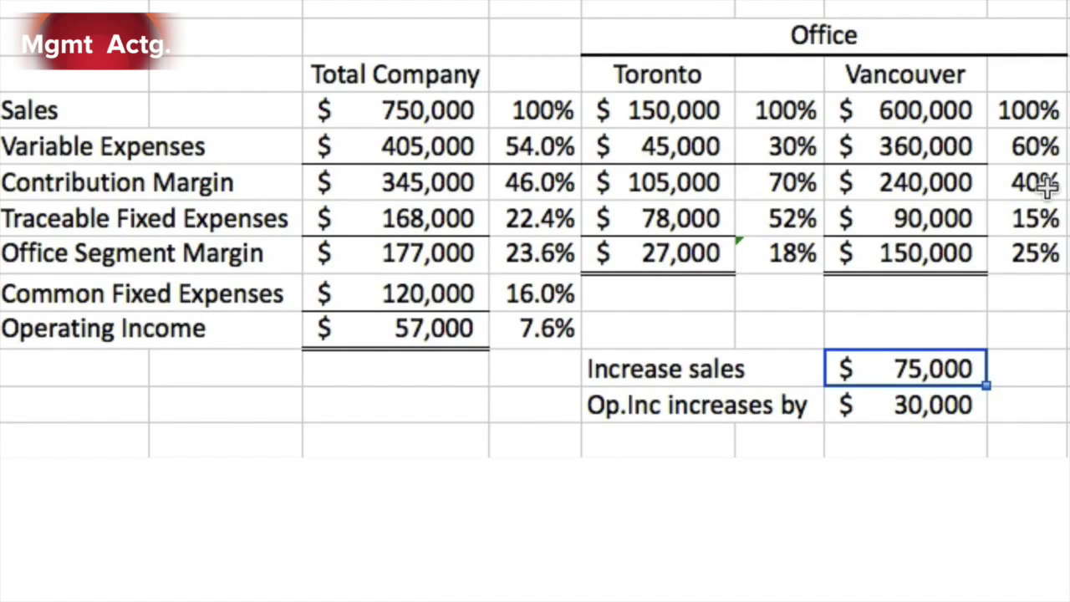
left_click(933, 403)
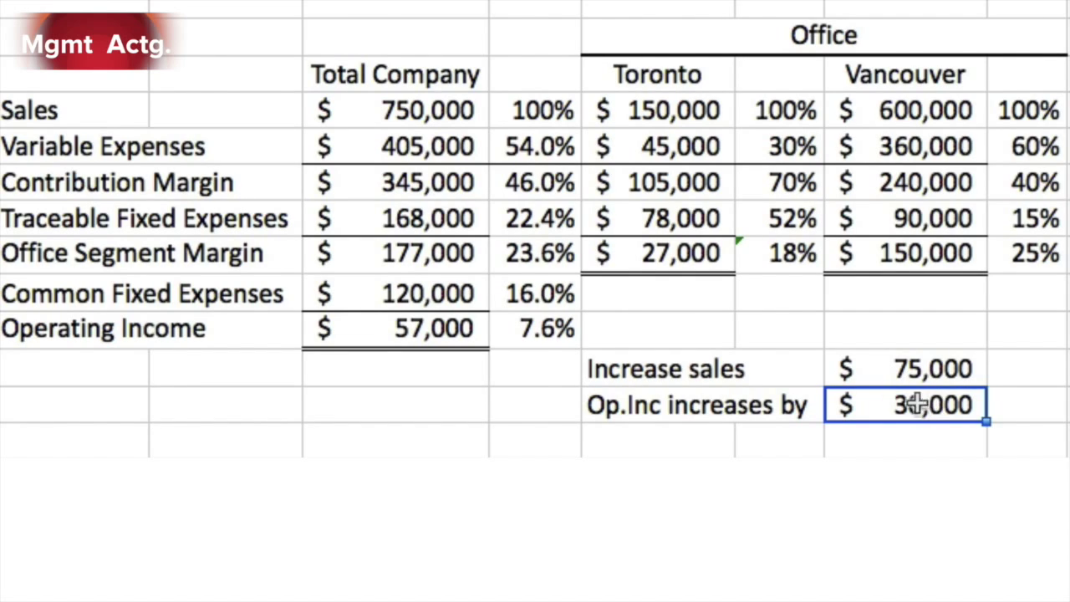
key("F2")
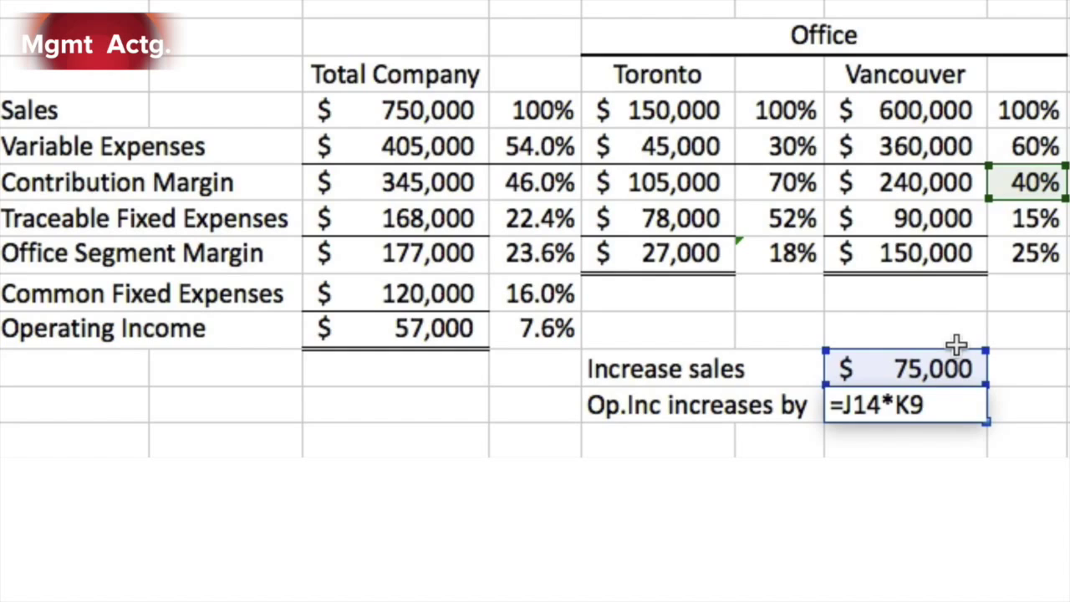
key("Return")
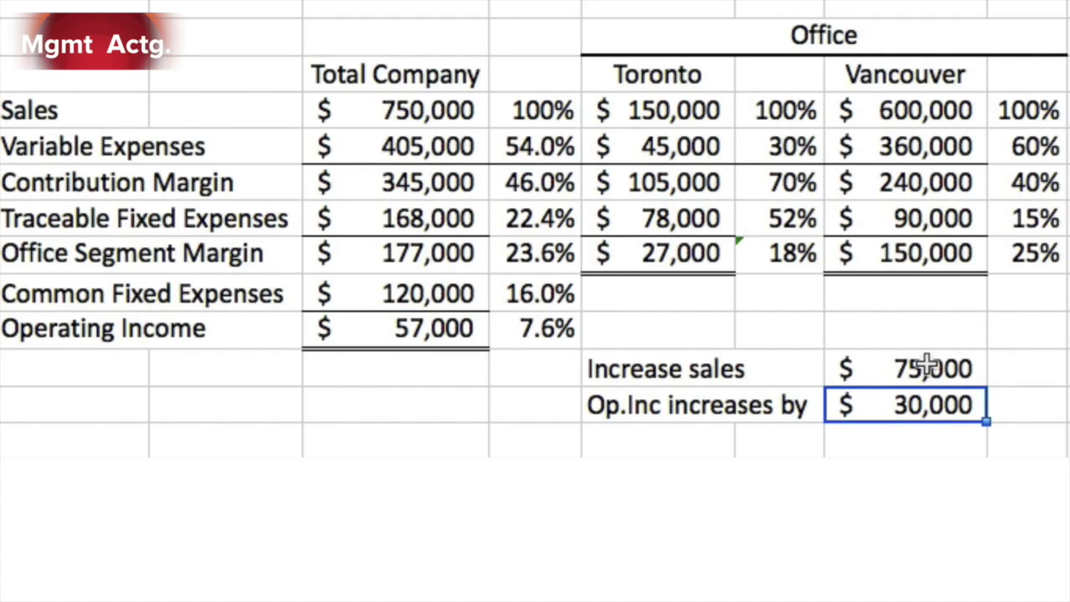
Replace Vancouver's operating income increase formula with the sales increase multiplied by the office segment margin ratio, =J14*K11.
type("=")
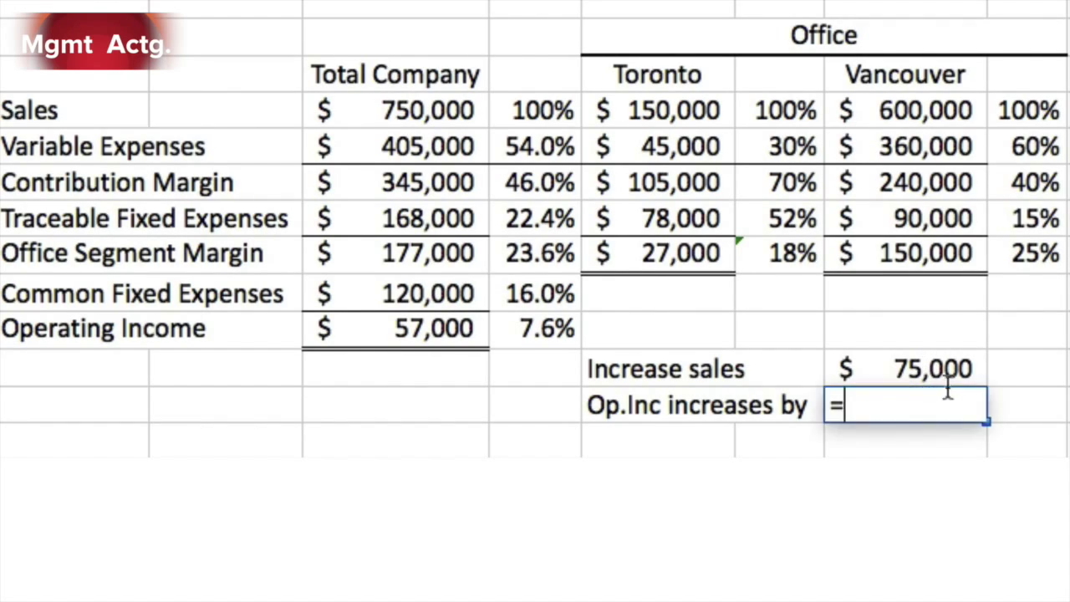
left_click(950, 369)
type("*")
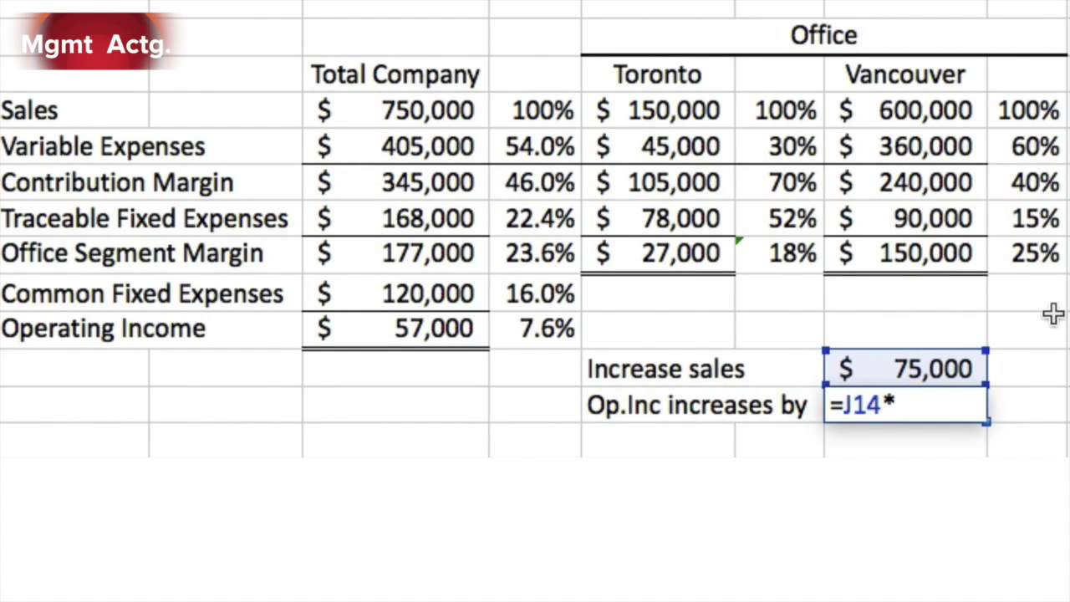
left_click(1046, 258)
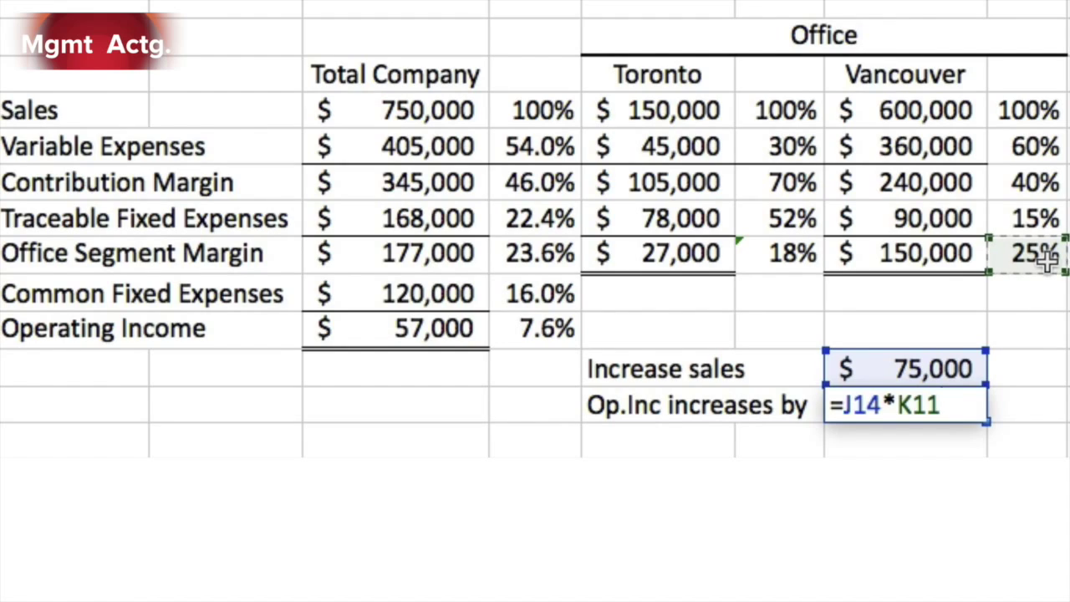
key("Return")
left_click(926, 405)
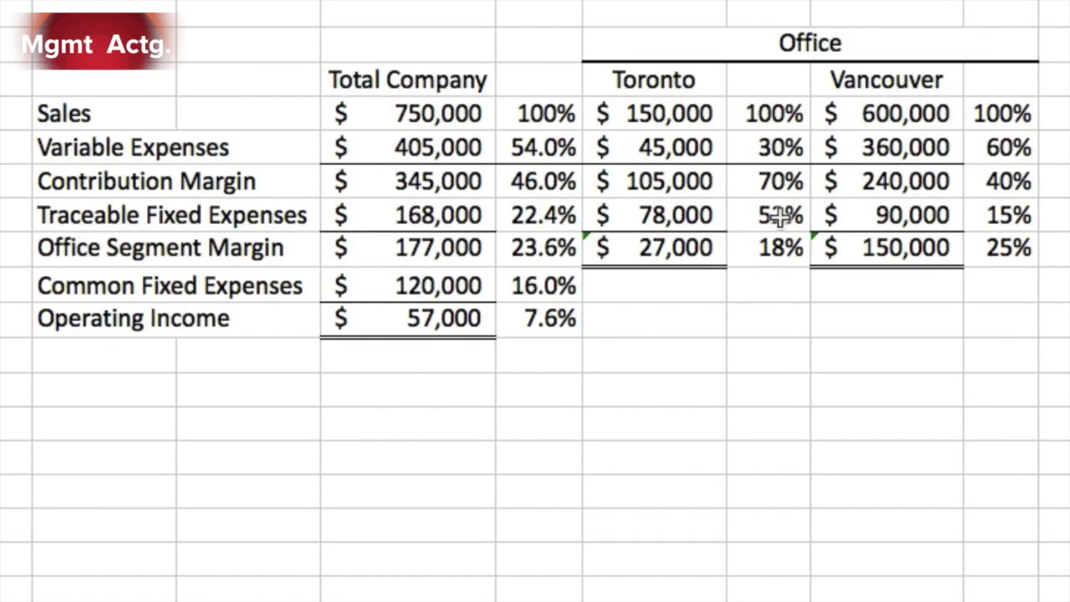
Set Toronto's sales to 200,000 in the office segmented income statement.
left_click(652, 122)
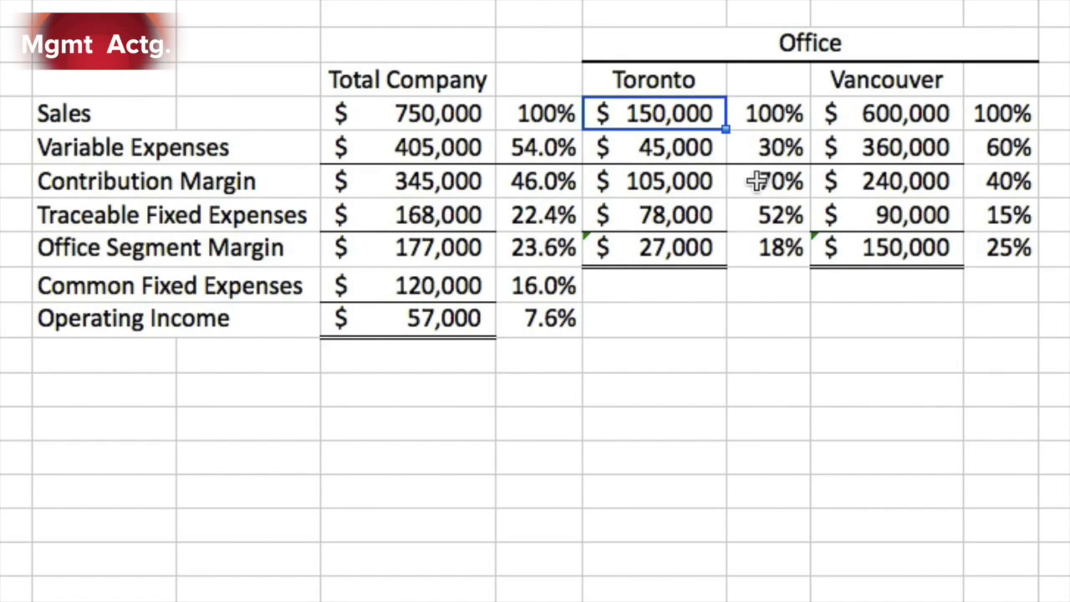
left_click(685, 213)
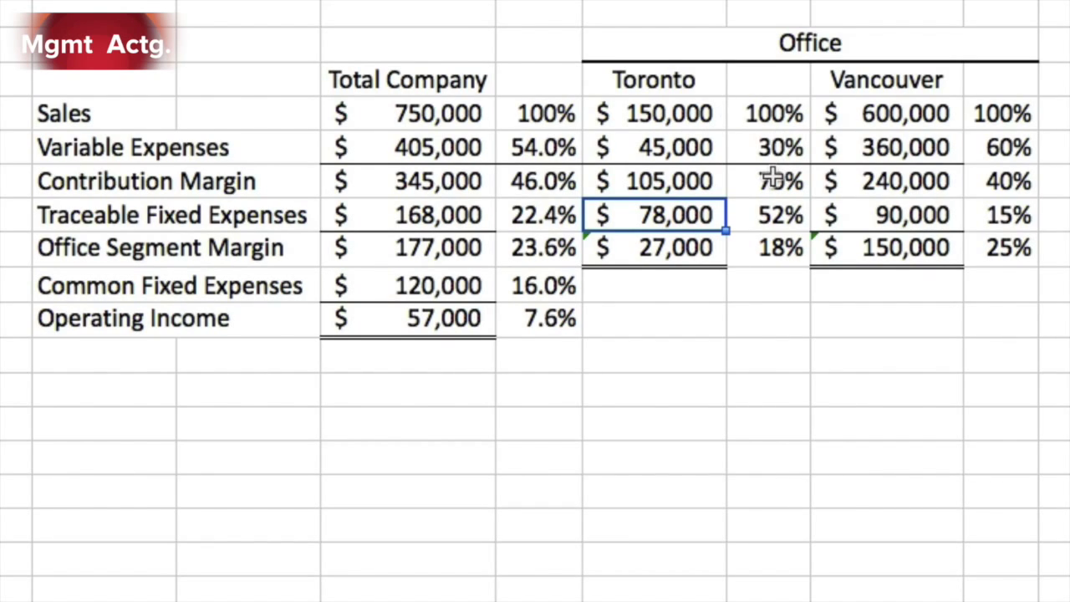
left_click(683, 115)
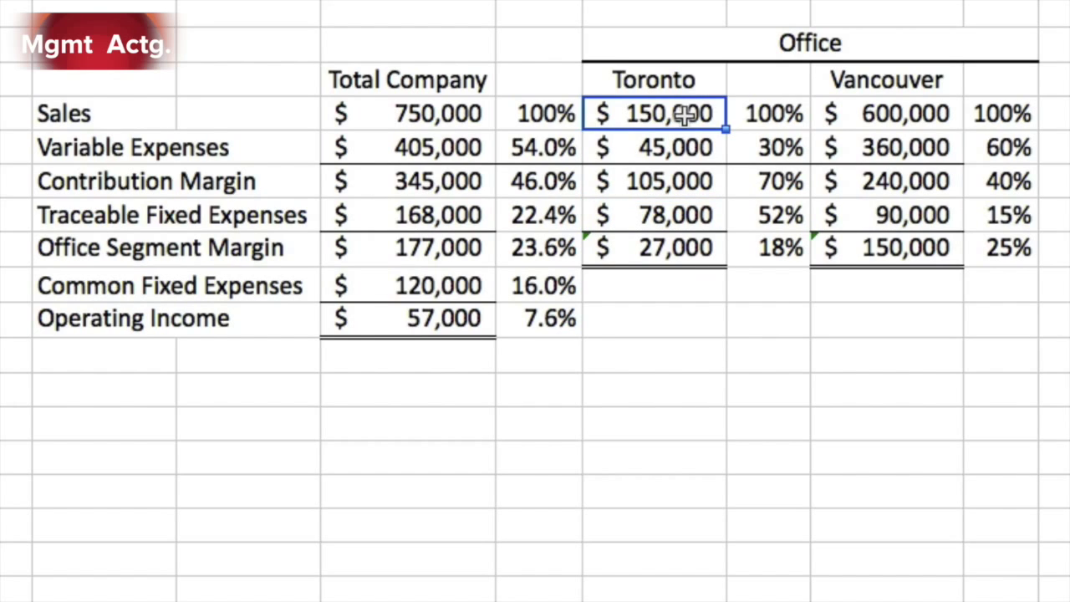
type("200,000")
key("Return")
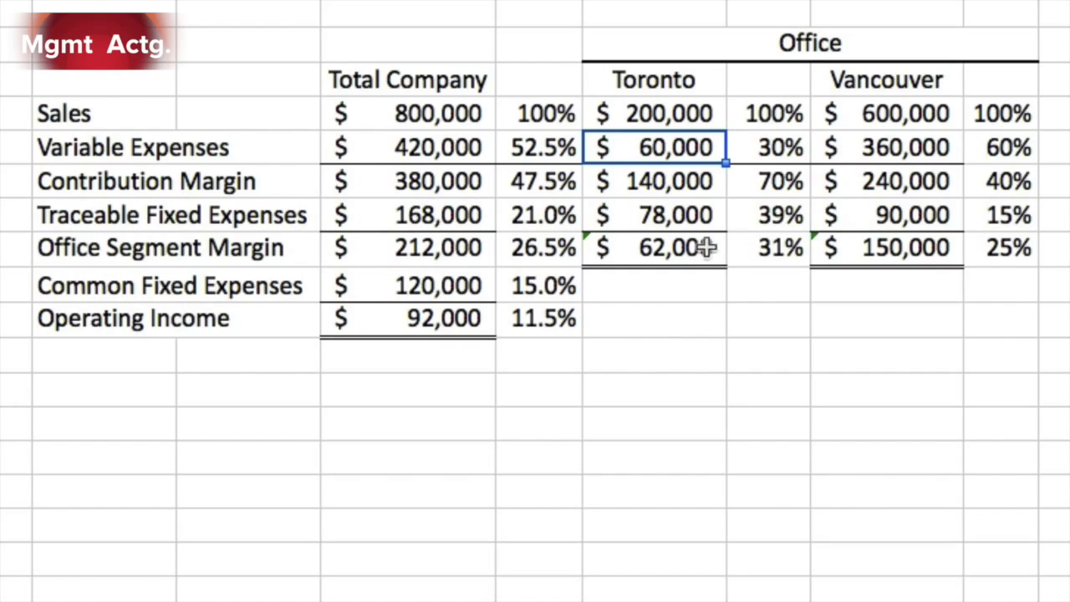
Examine Toronto's variable expense and contribution margin ratios, along with its contribution margin, traceable fixed expenses and segment margin amounts.
left_click(780, 148)
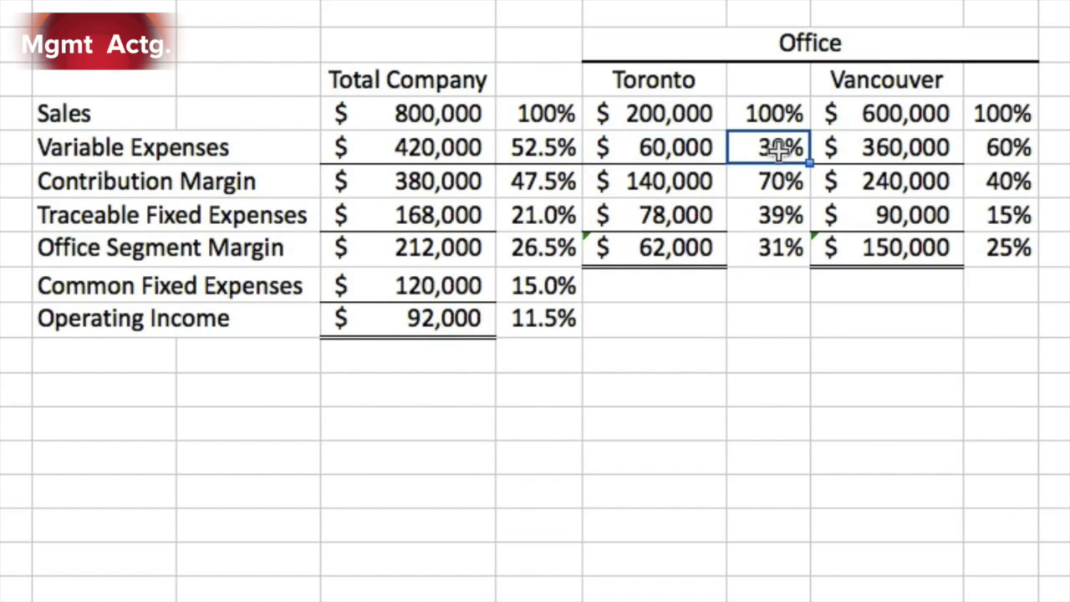
left_click(776, 179)
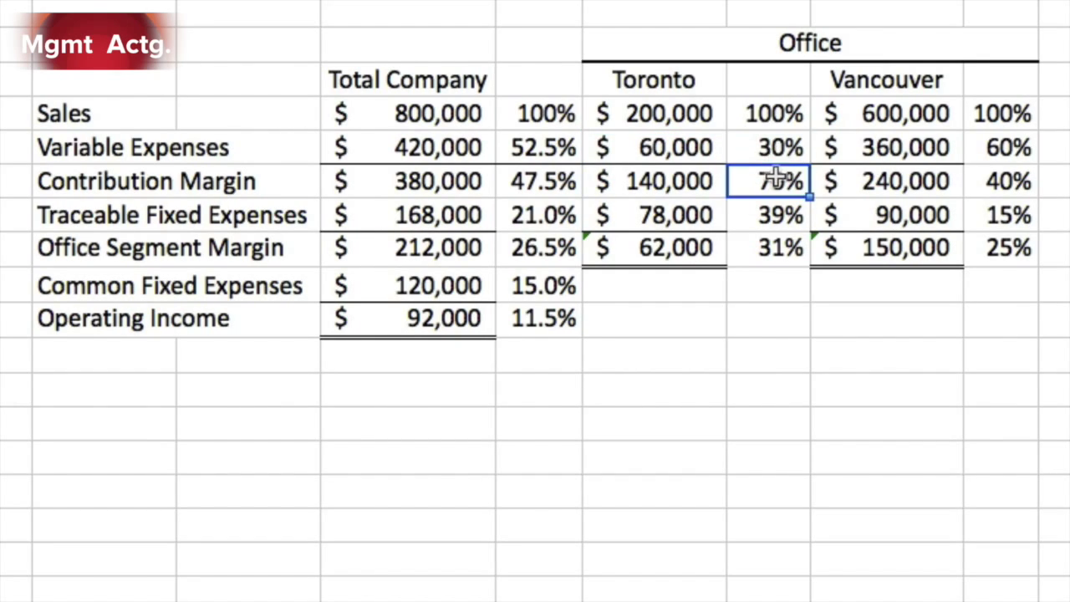
left_click(699, 181)
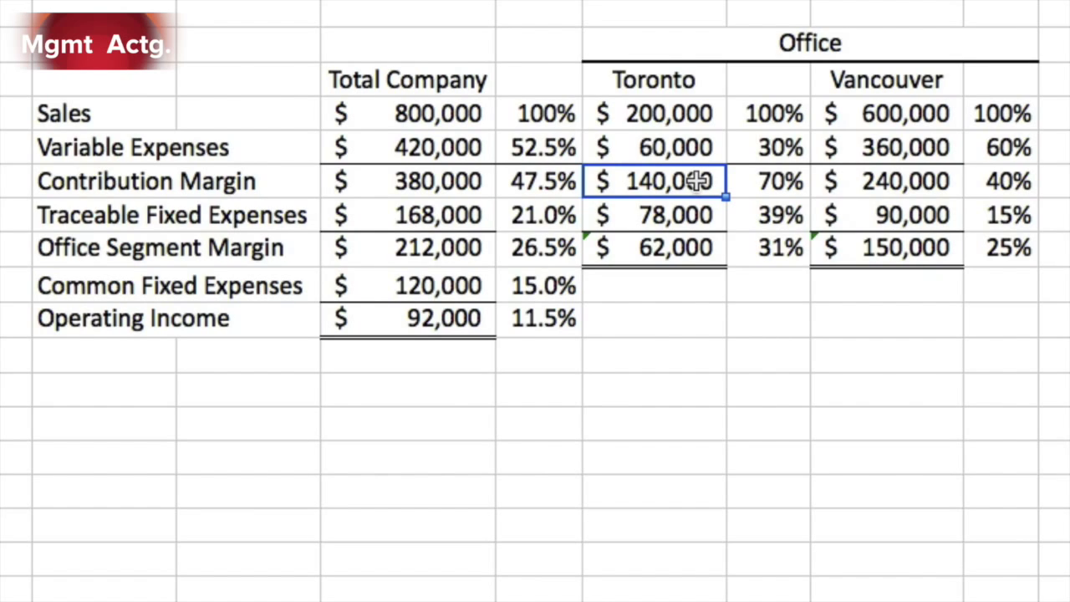
left_click(770, 181)
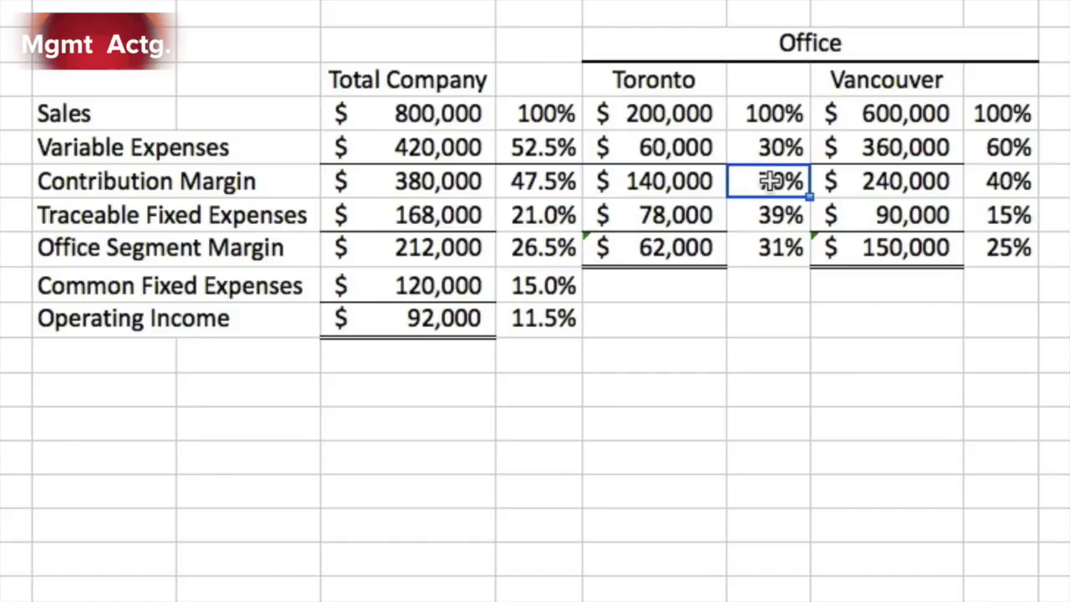
left_click(690, 183)
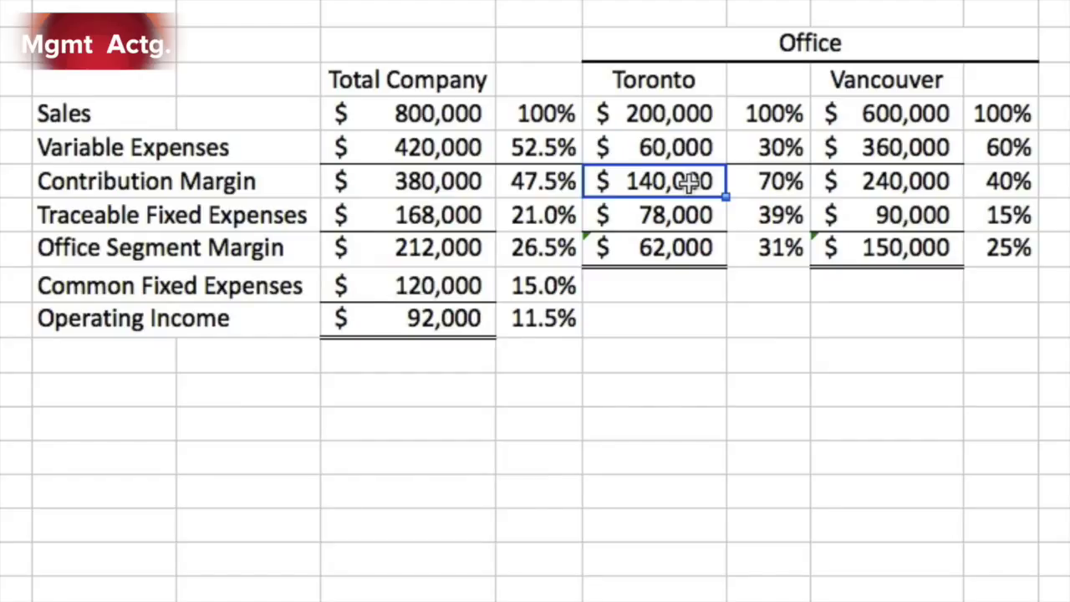
left_click(686, 216)
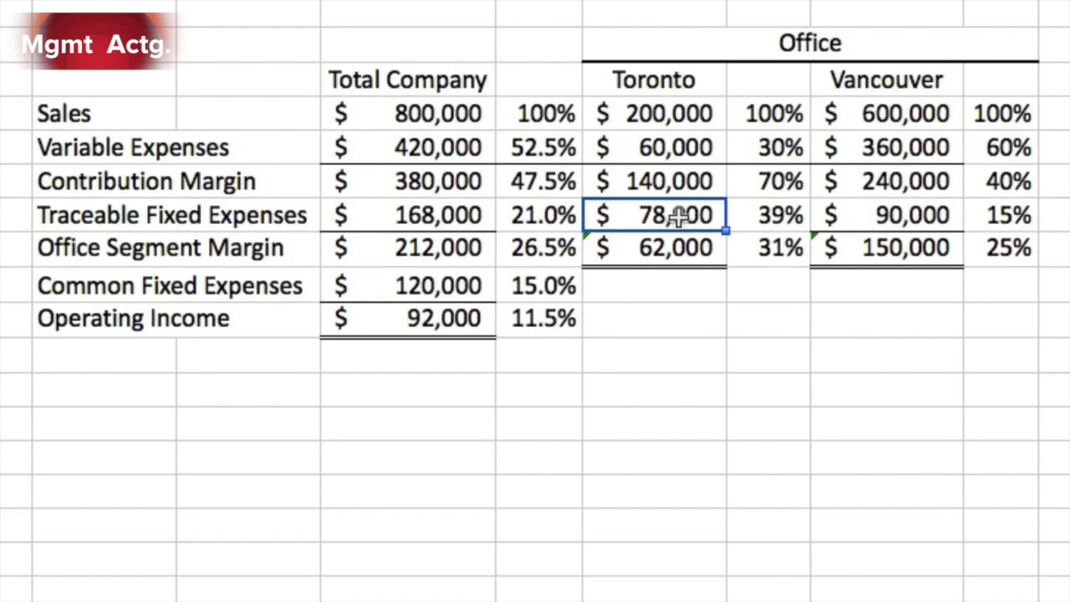
left_click(684, 247)
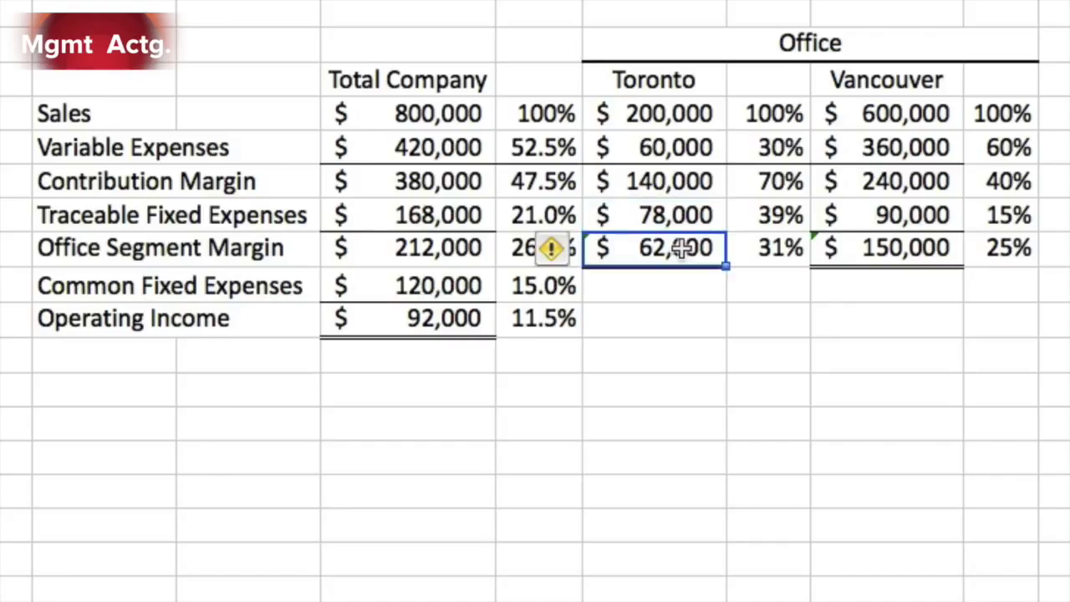
left_click(708, 186)
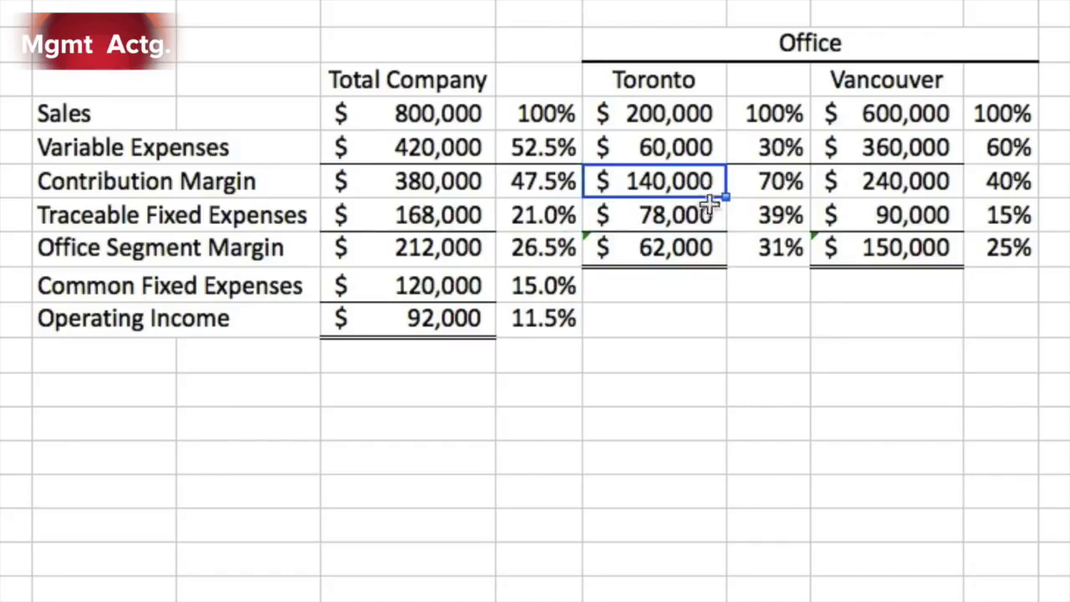
left_click(697, 217)
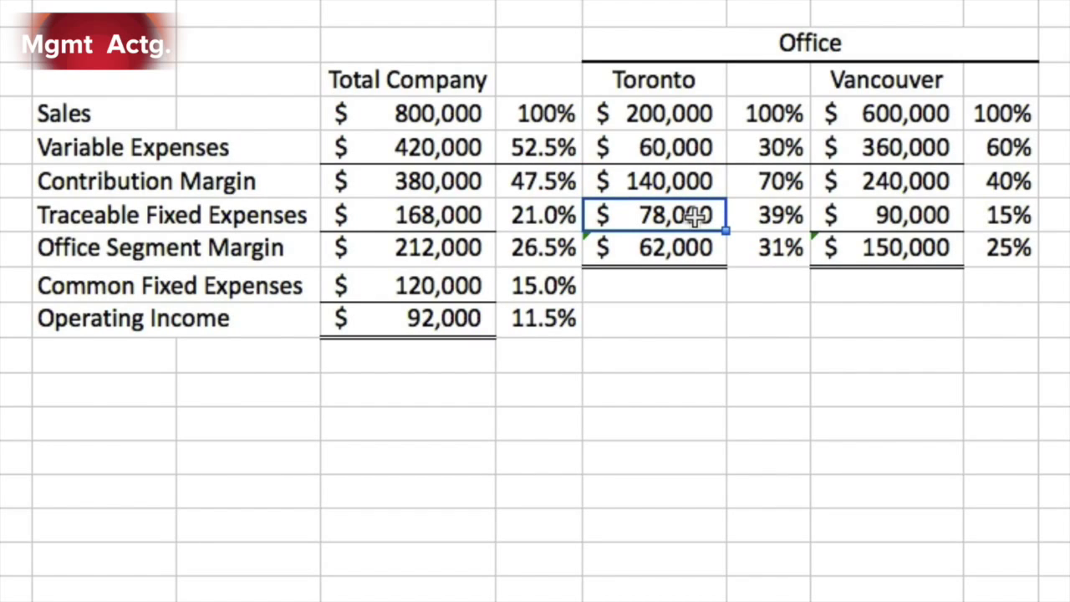
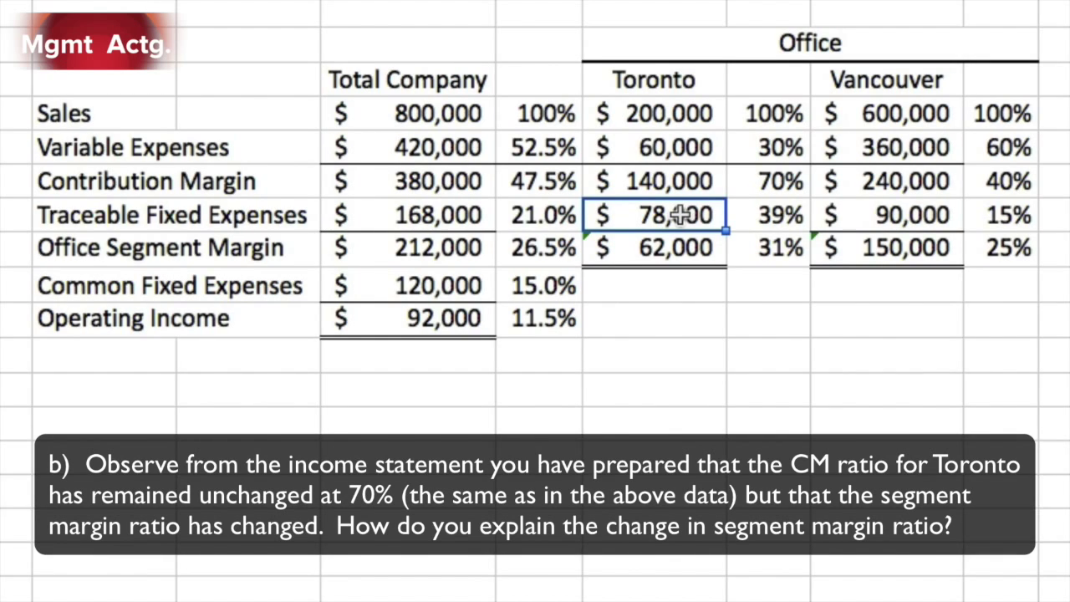
Compare Toronto's contribution margin ratio with its segment margin ratio, and review the amounts from contribution margin down to segment margin.
left_click(801, 176)
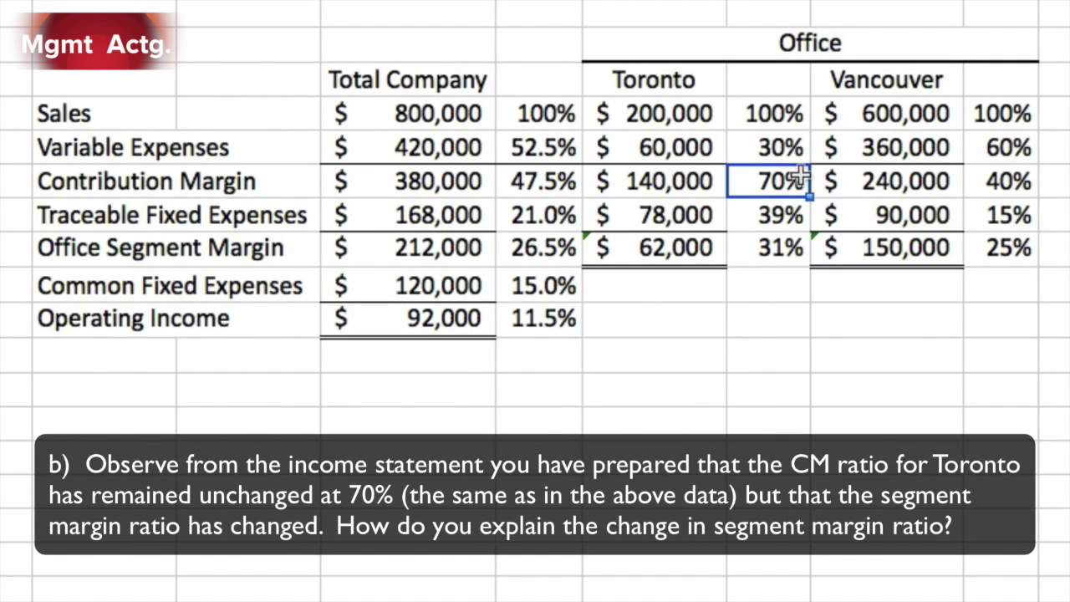
left_click(786, 244)
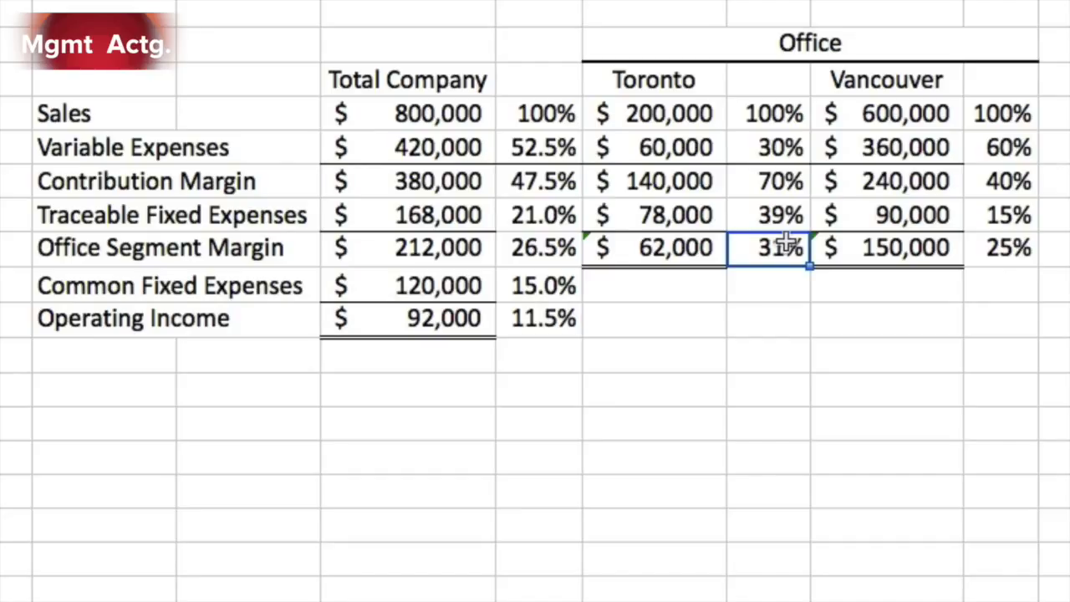
left_click(690, 179)
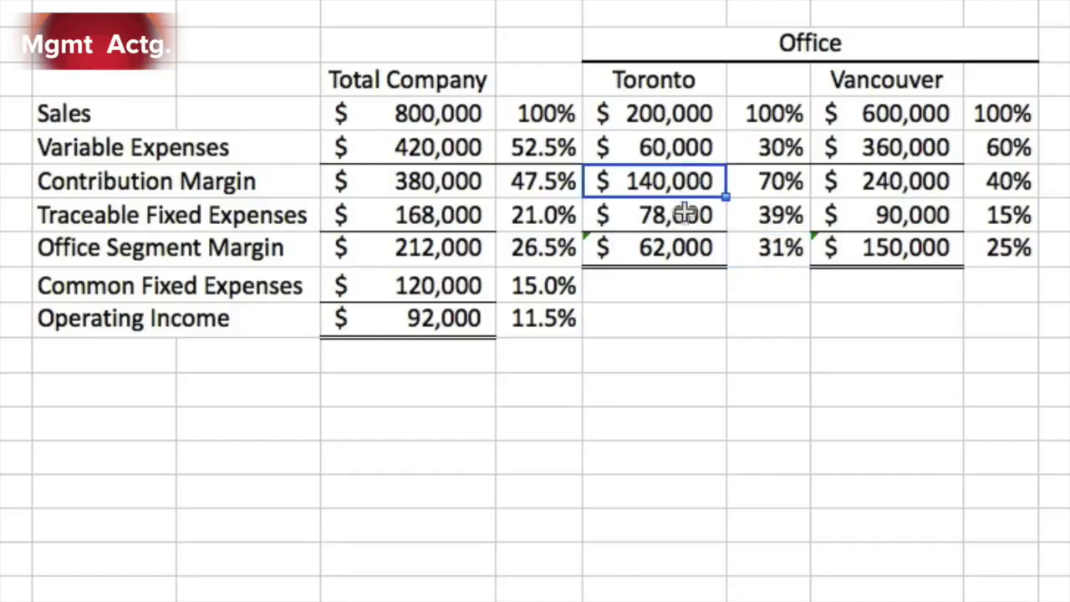
left_click(683, 215)
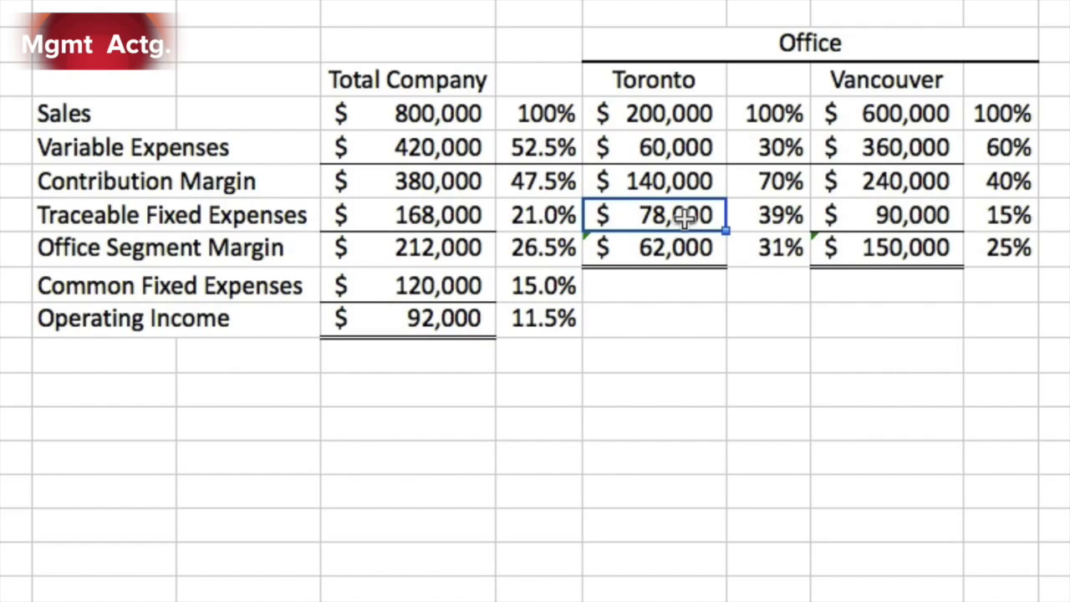
left_click(685, 246)
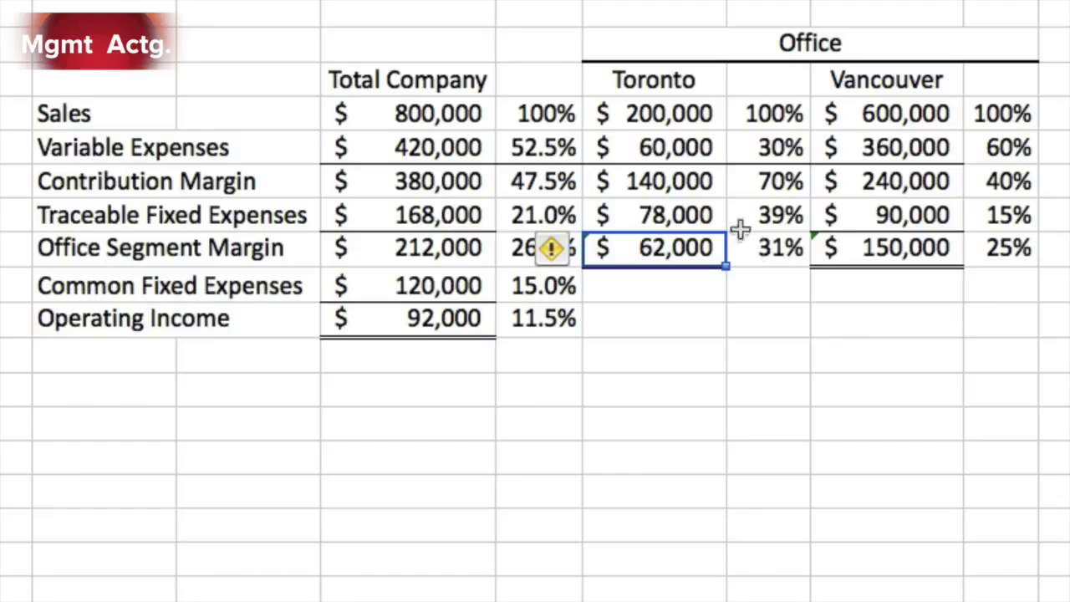
left_click(703, 202)
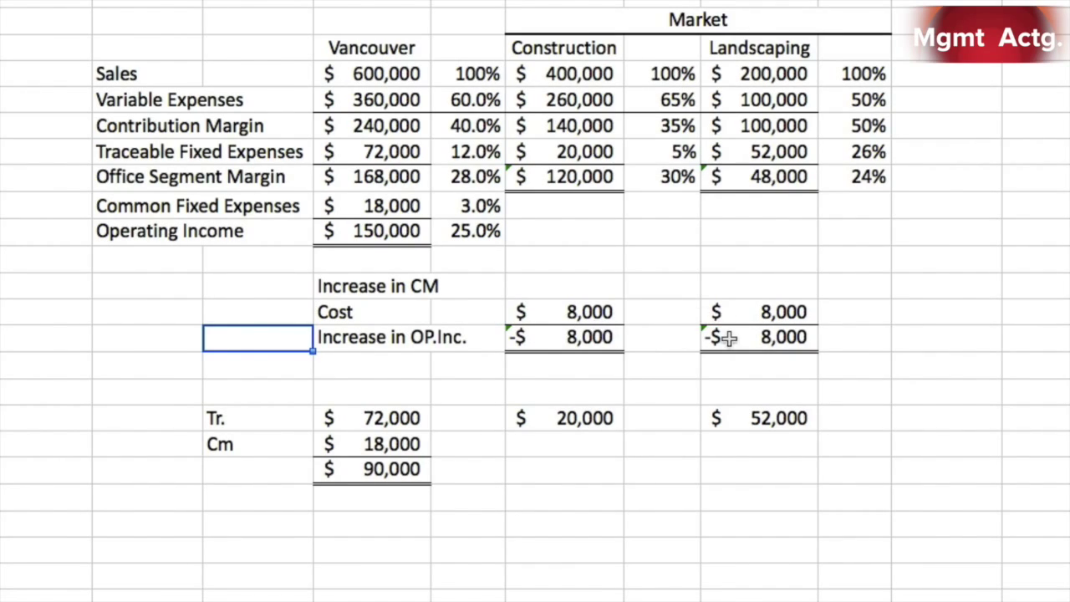
Calculate Construction's increase in CM as 70000 times its contribution margin ratio, =70000*I8, and check the increase in operating income.
left_click(590, 287)
type("=")
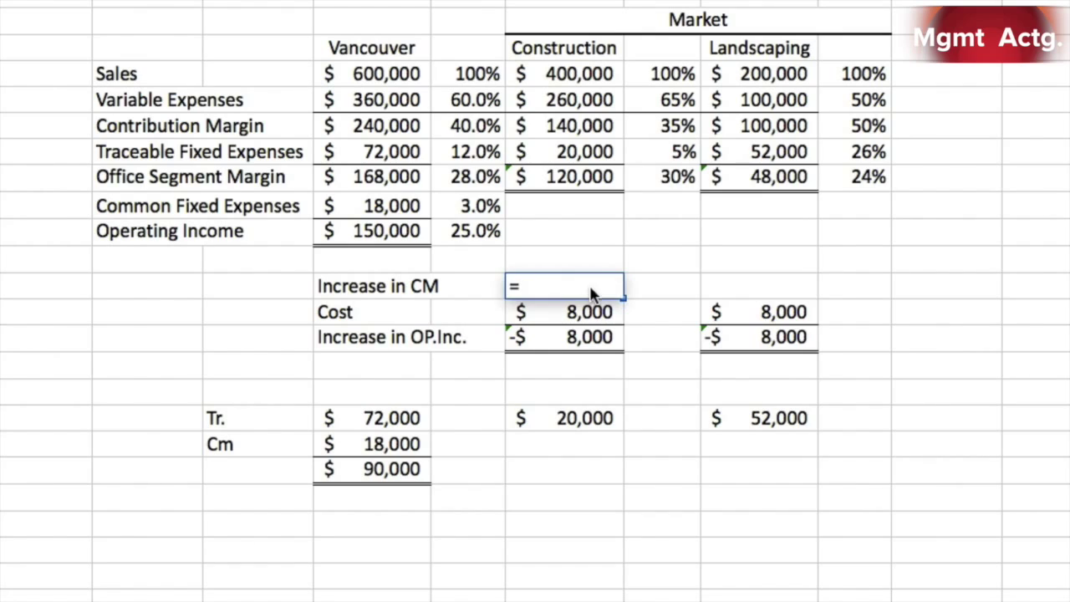
type("70000")
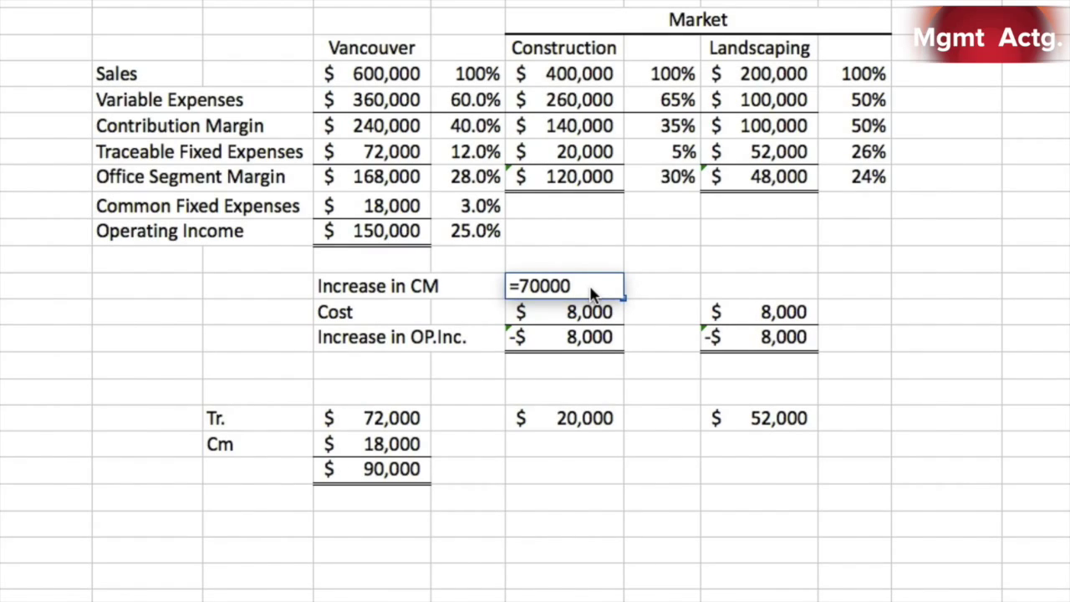
type("*")
left_click(631, 147)
left_click(649, 127)
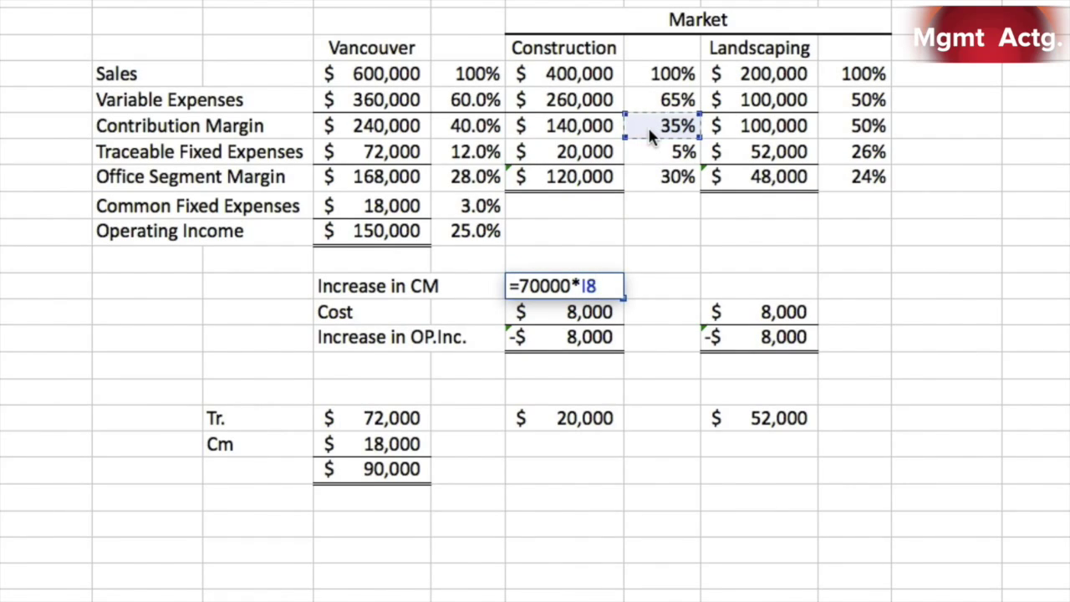
key("Return")
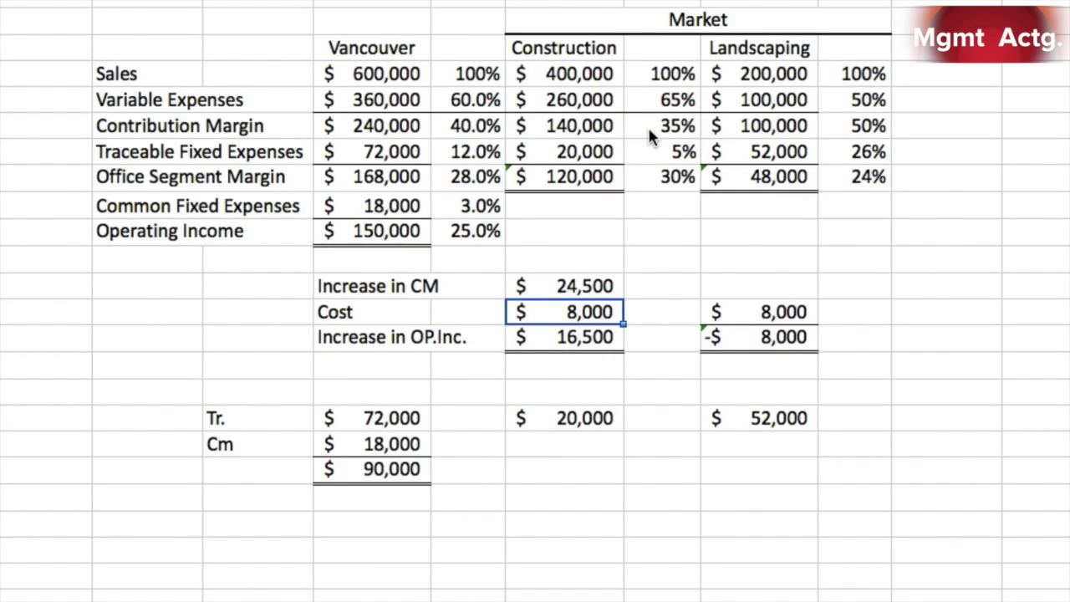
left_click(584, 337)
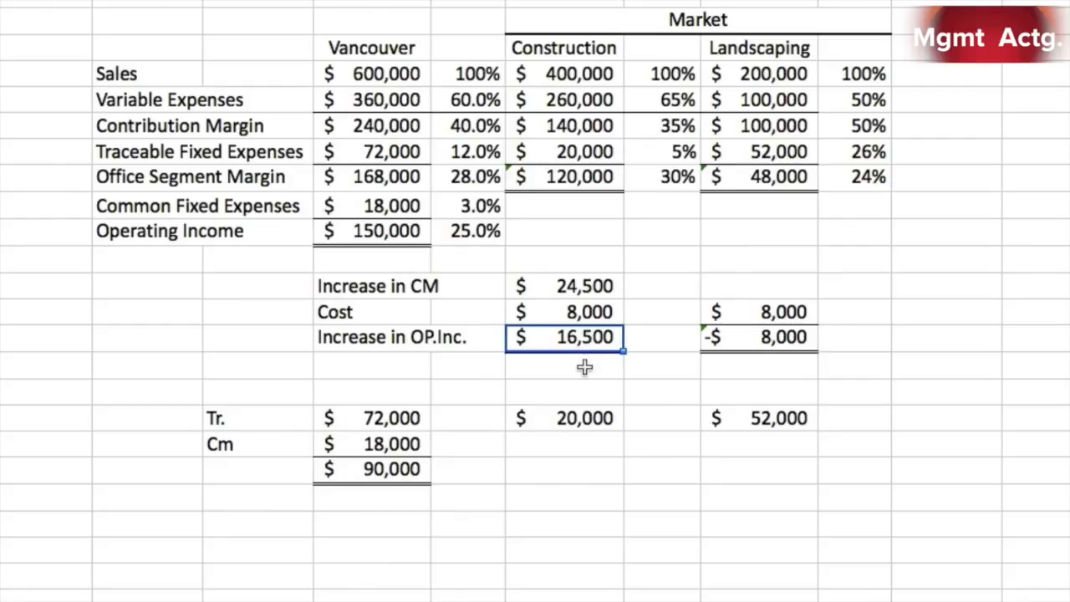
Calculate Landscaping's increase in CM as 60000 times its contribution margin ratio, =60000*K8, and check the increase in operating income.
left_click(735, 285)
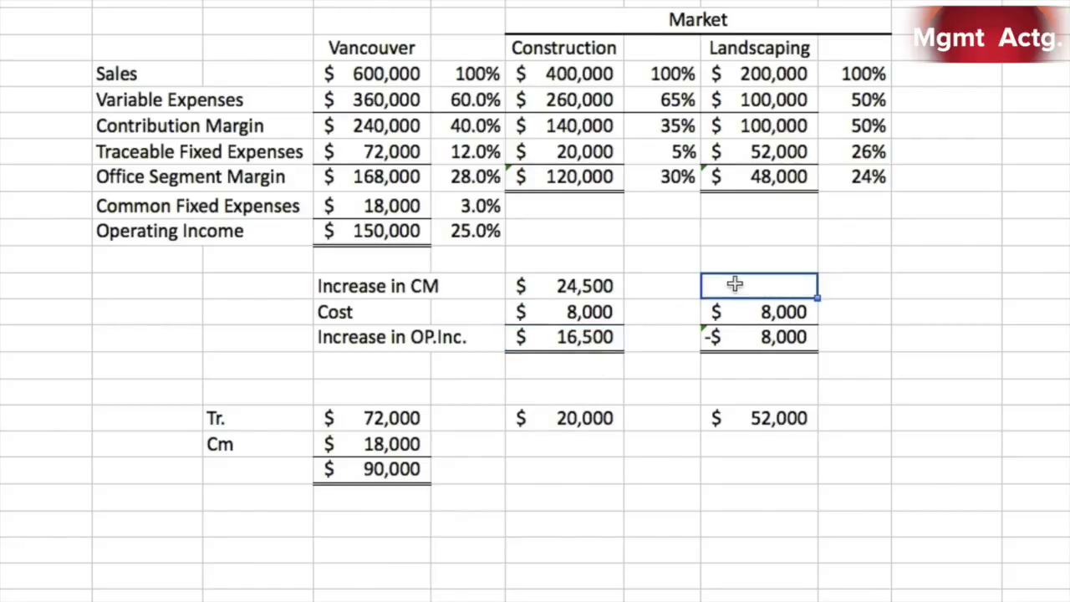
type("=")
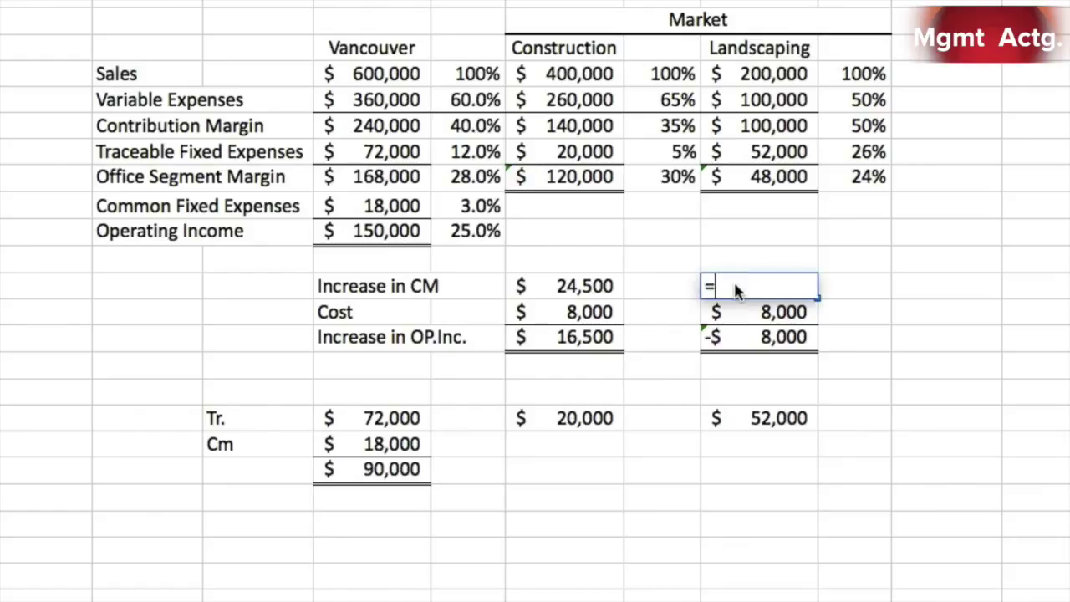
type("60000")
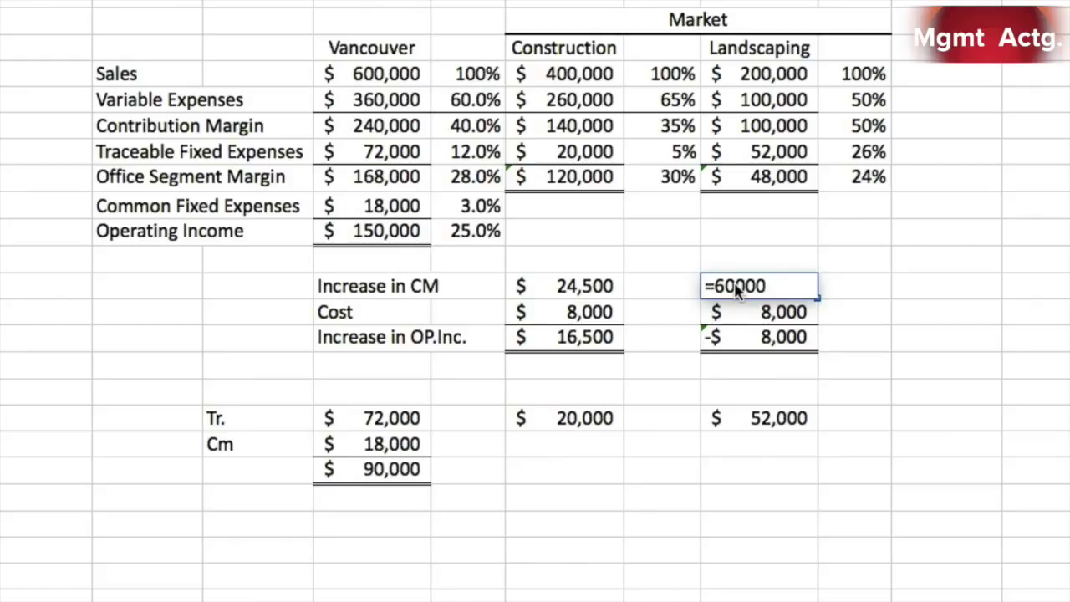
type("*")
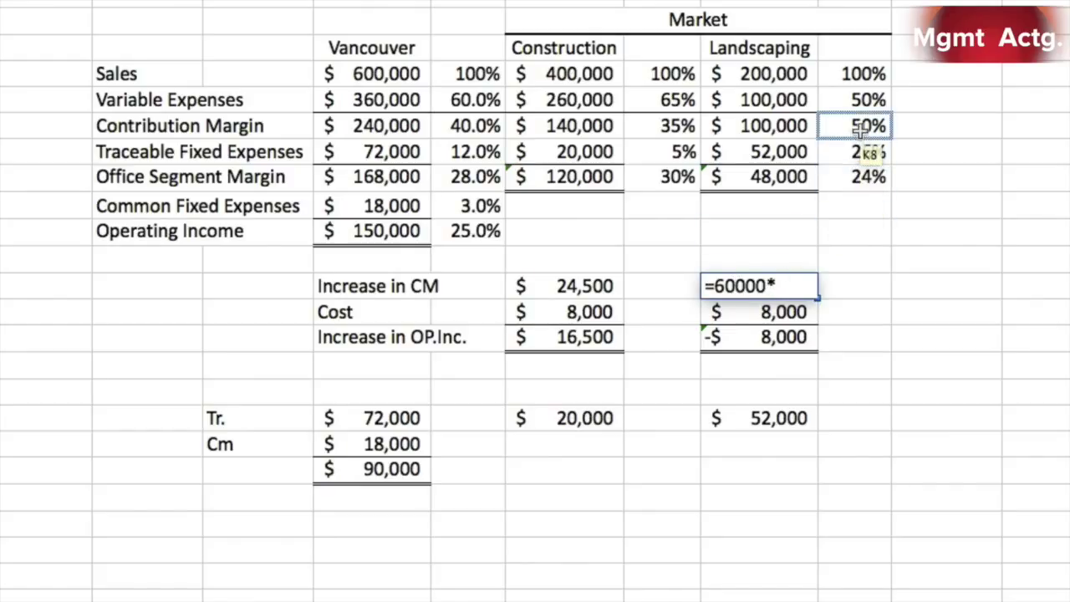
left_click(860, 129)
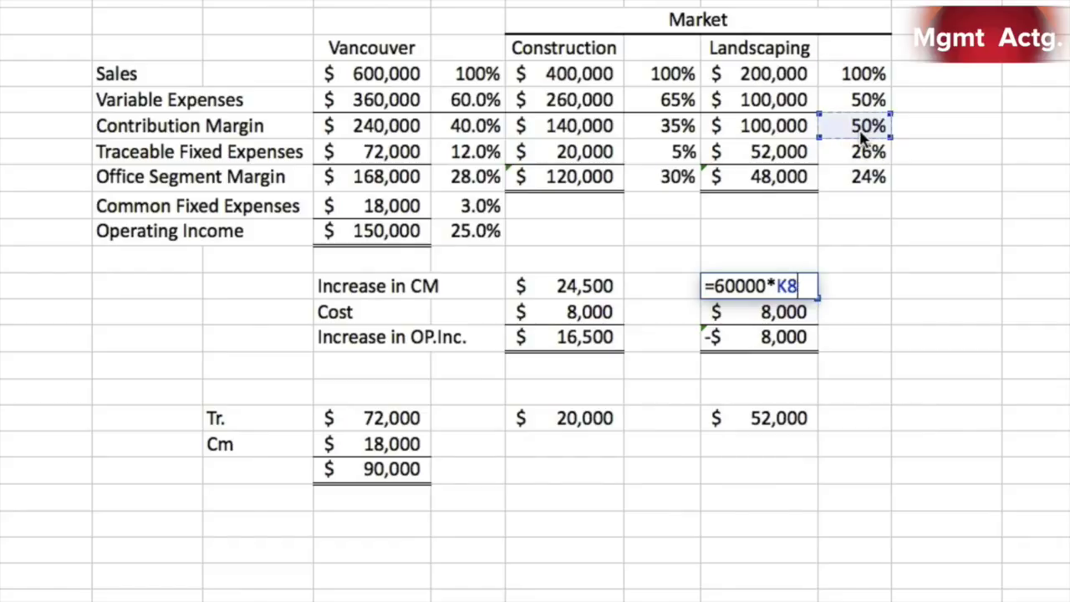
key("Return")
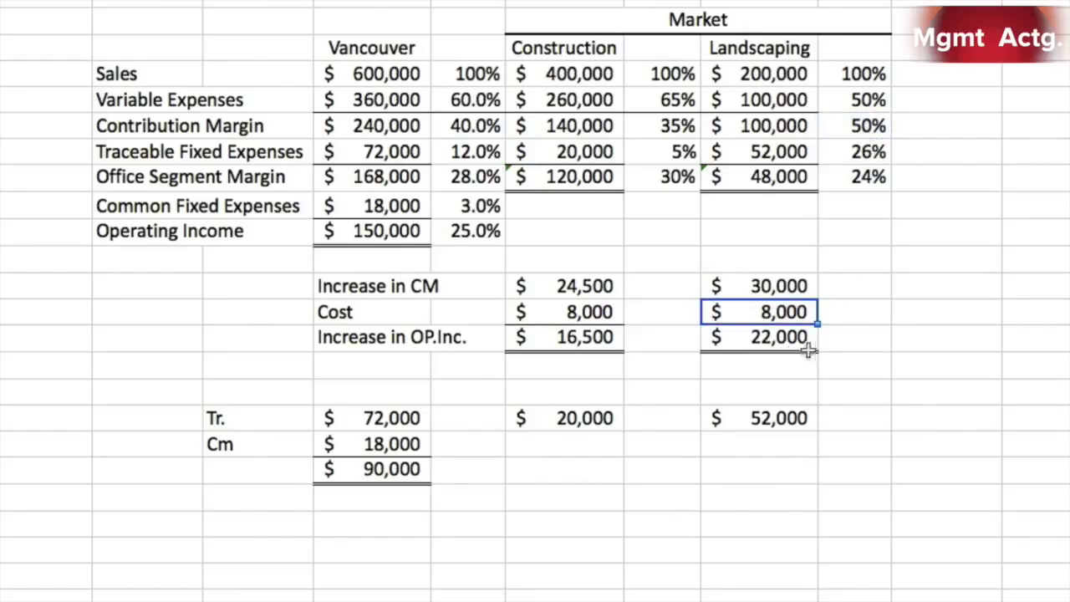
left_click(786, 335)
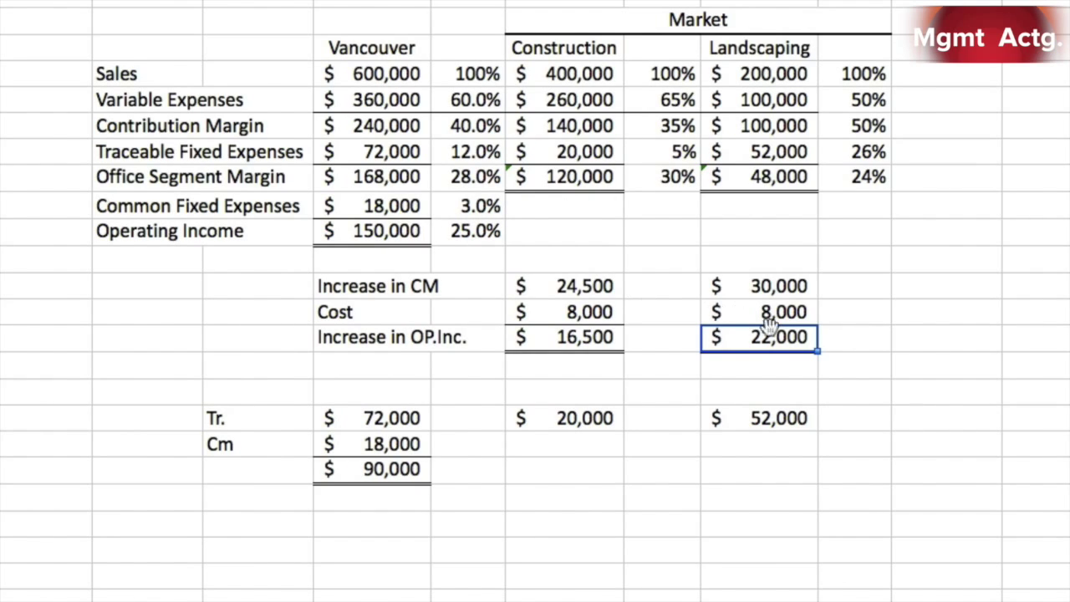
Enter "Yes" directly below Landscaping's increase in operating income to mark it as the chosen market.
left_click(774, 361)
type("Yes")
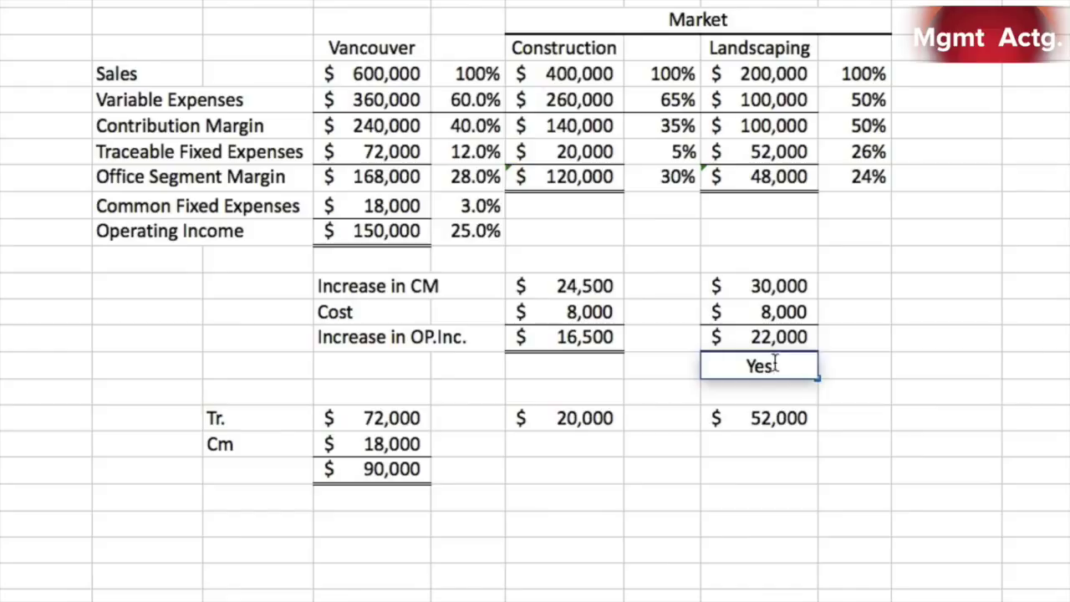
key("Return")
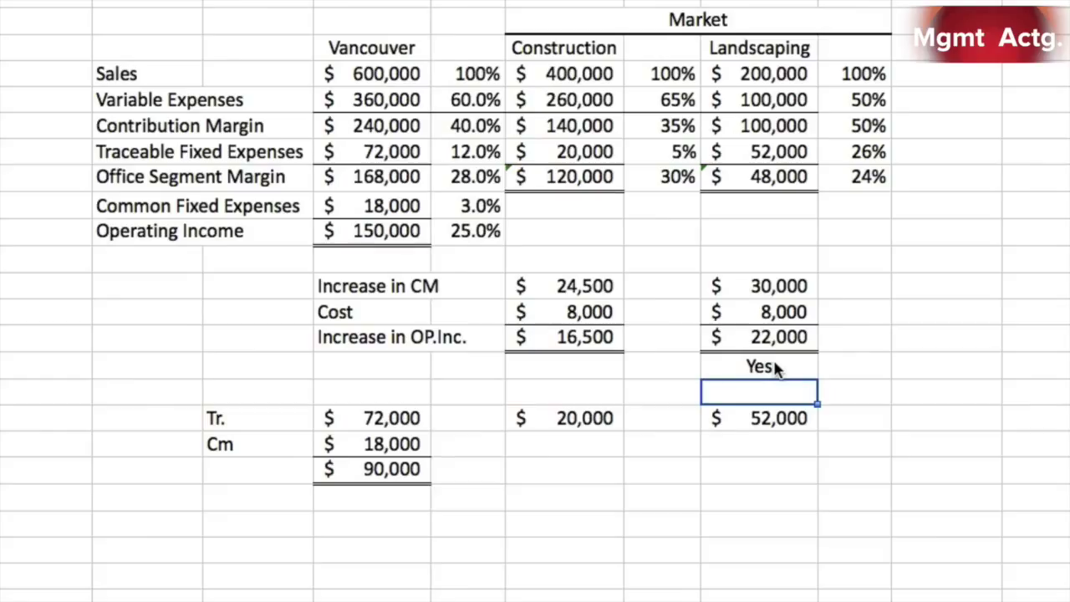
Compare the Landscaping and Construction traceable fixed expenses and Vancouver's common fixed expenses with the amounts in the Tr. and Cm rows.
left_click(805, 149)
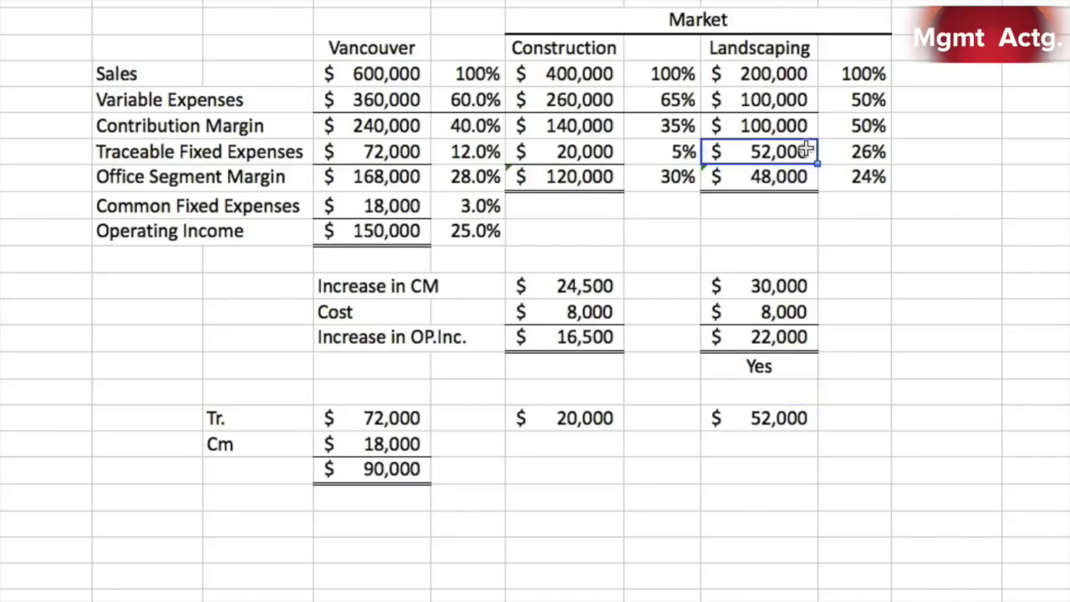
left_click(789, 424)
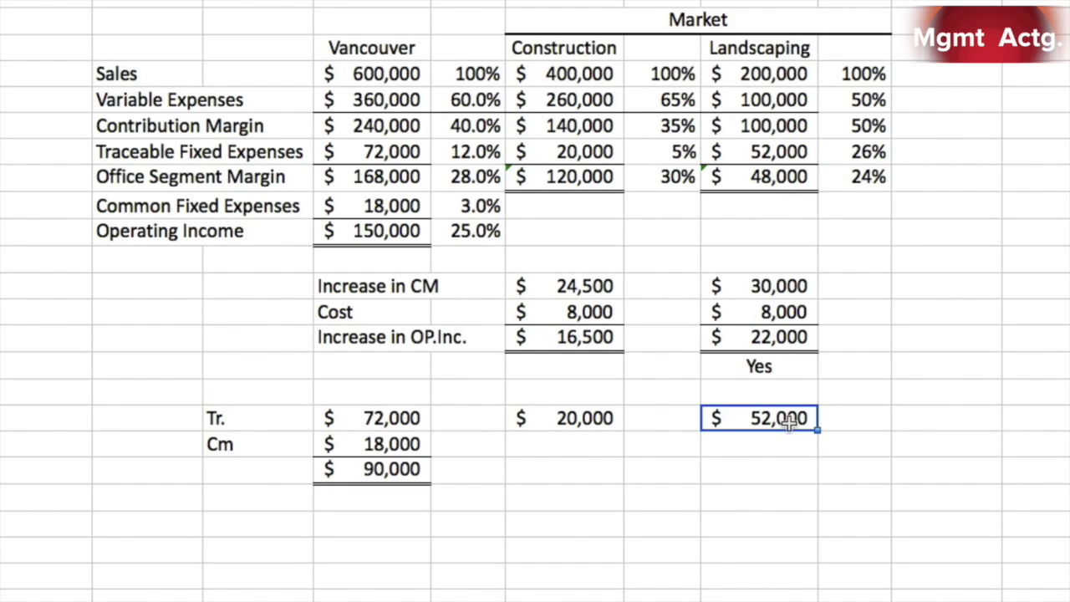
left_click(565, 144)
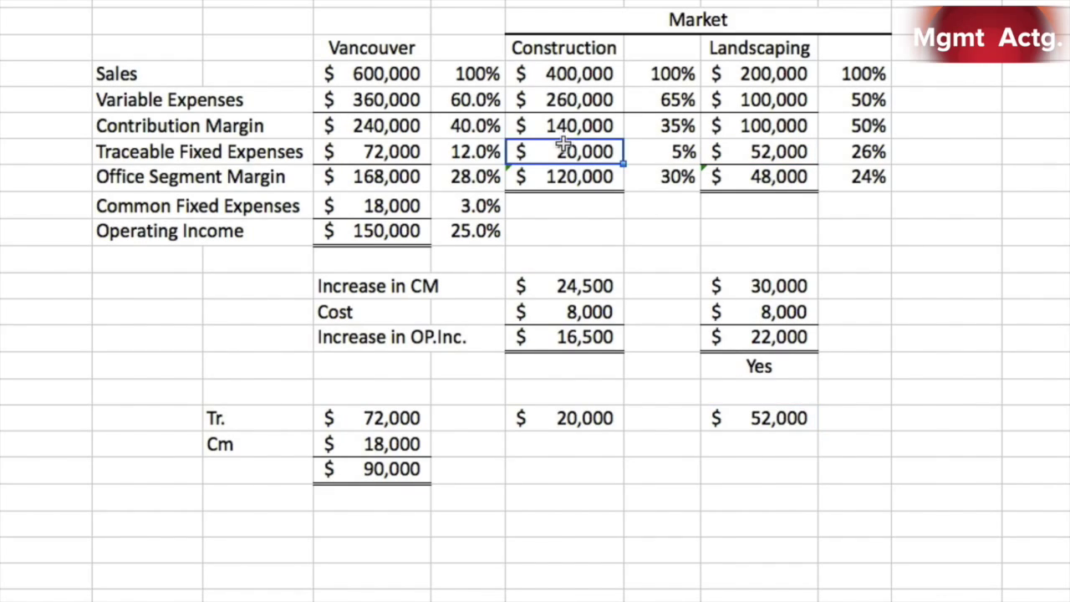
left_click(581, 414)
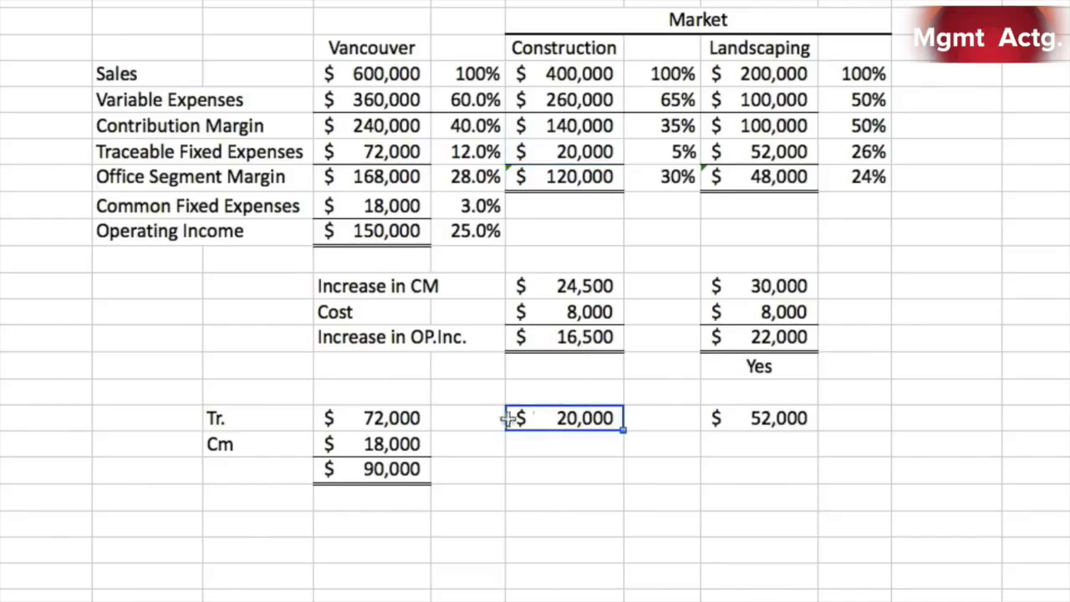
left_click(404, 416)
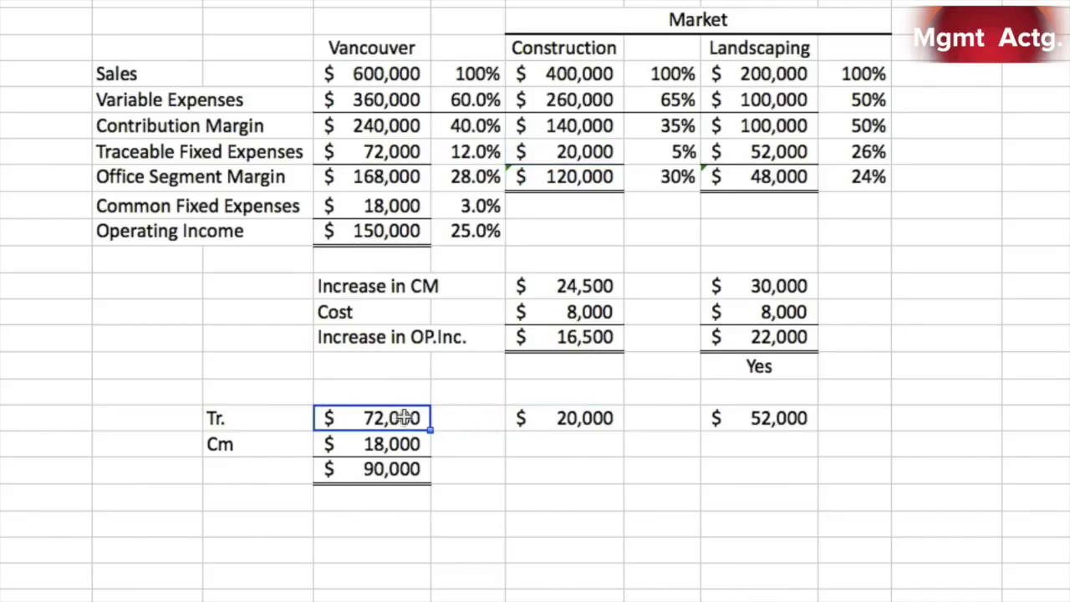
left_click(409, 209)
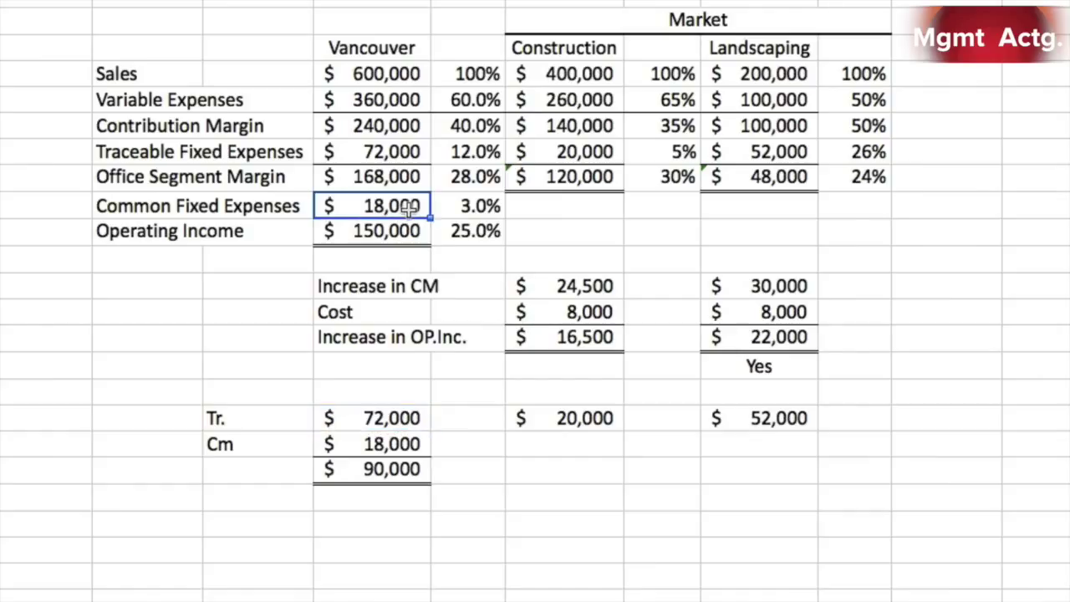
left_click(400, 442)
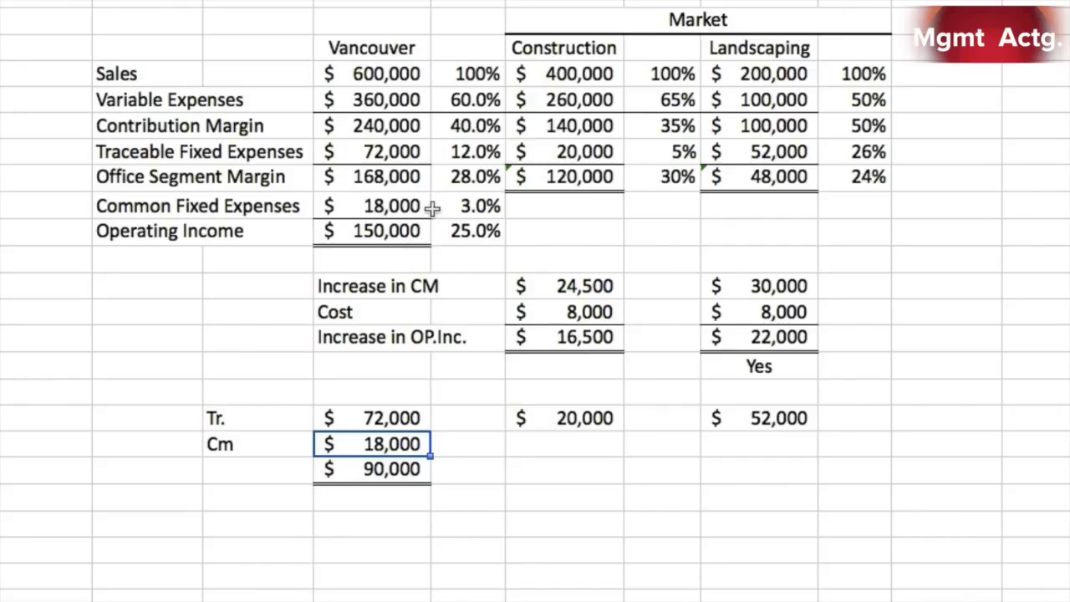
Review Vancouver's traceable fixed expenses and common fixed expenses in the segmented income statement.
left_click(365, 40)
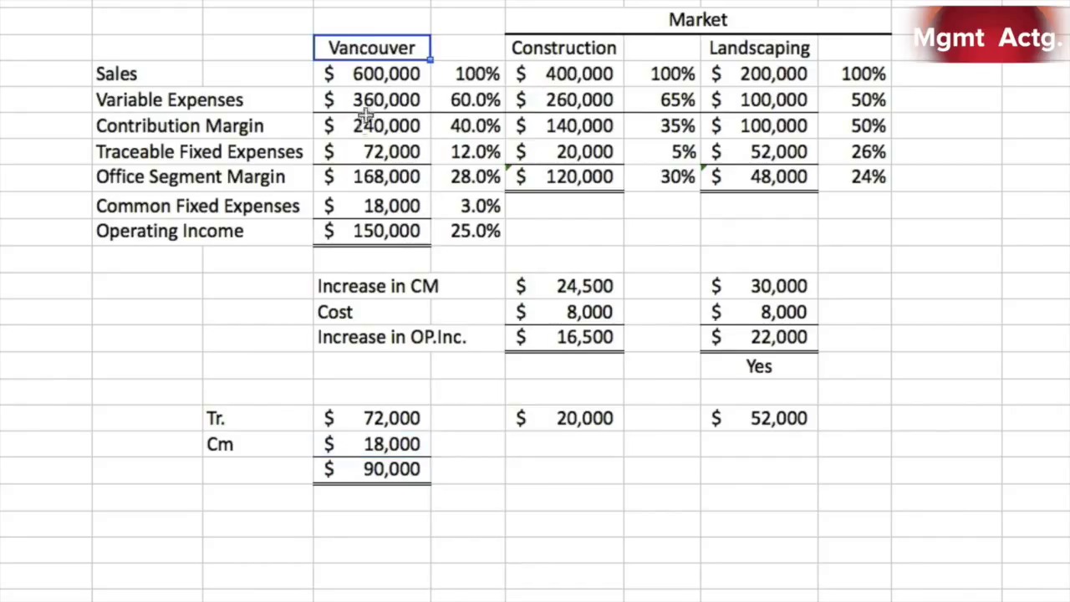
left_click(363, 151)
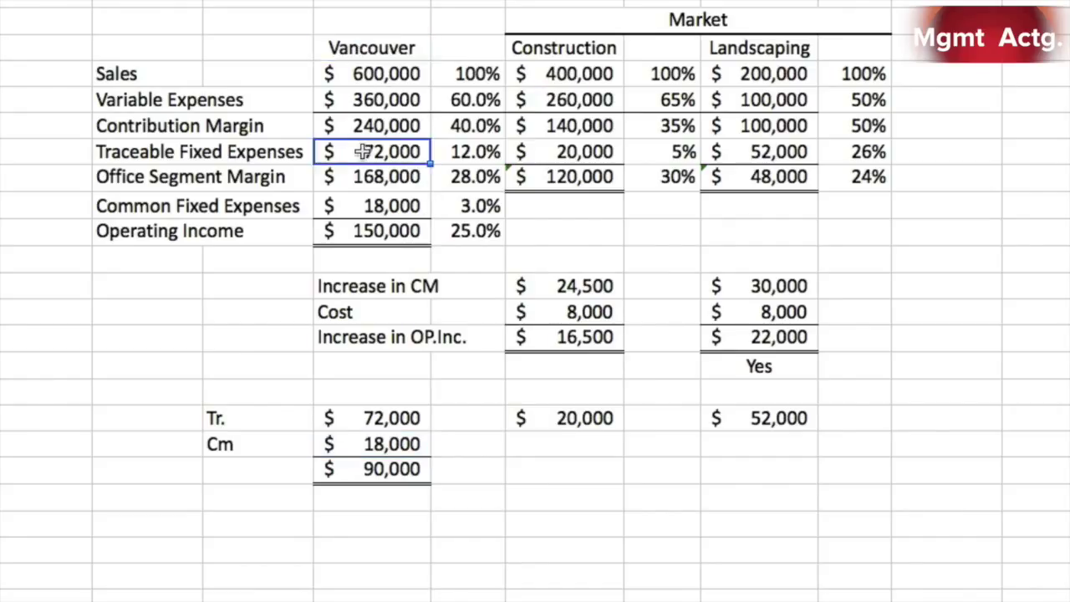
left_click(358, 203)
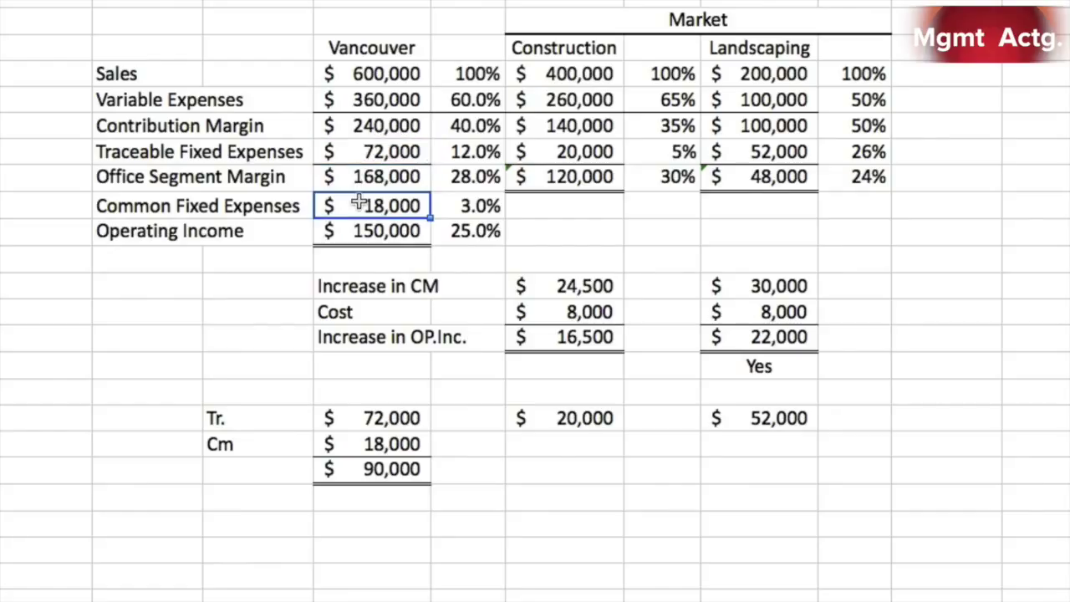